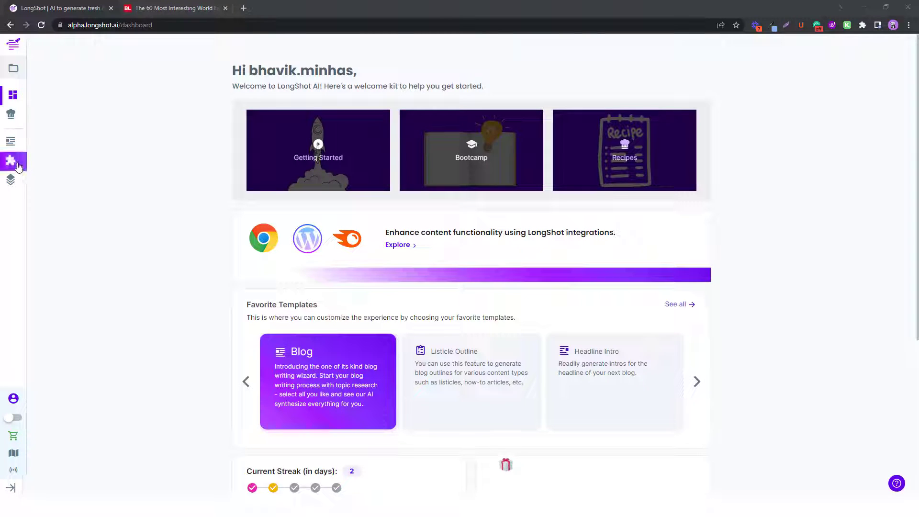
Open the templates library from the left sidebar to reach the Fact Check card
click(18, 165)
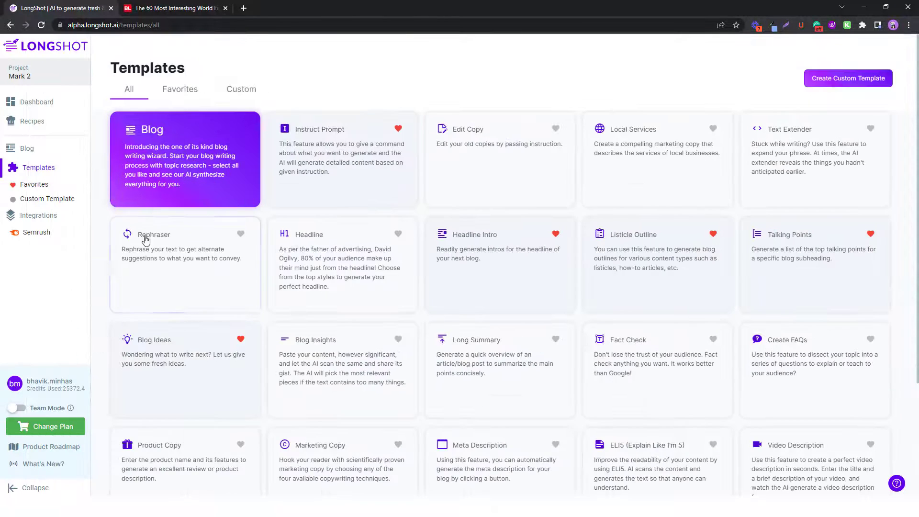
scroll(403, 348, down, 2)
scroll(403, 348, down, 2)
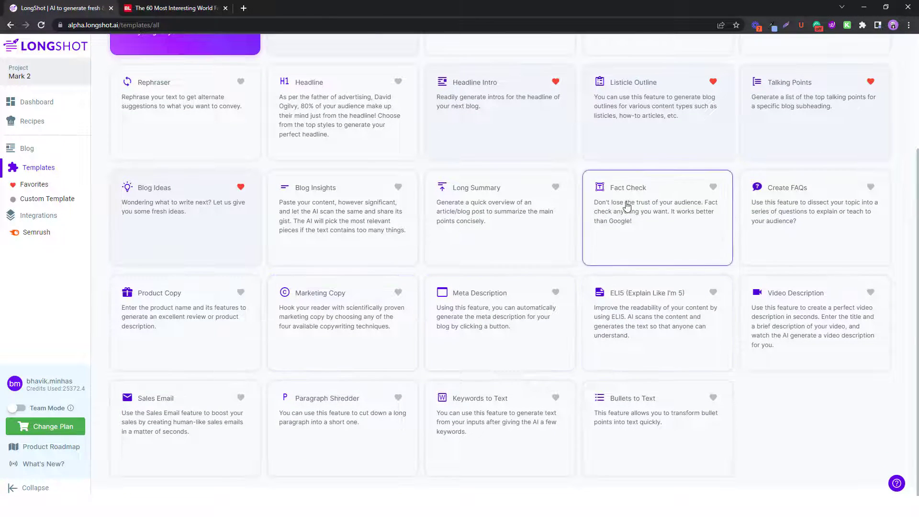
Open the Fact Check template with the blog editor beside it
click(629, 238)
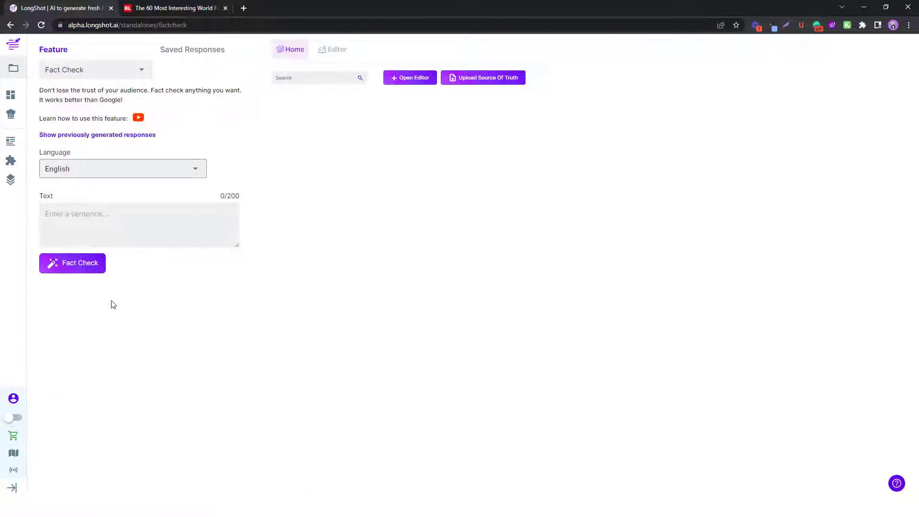
click(418, 79)
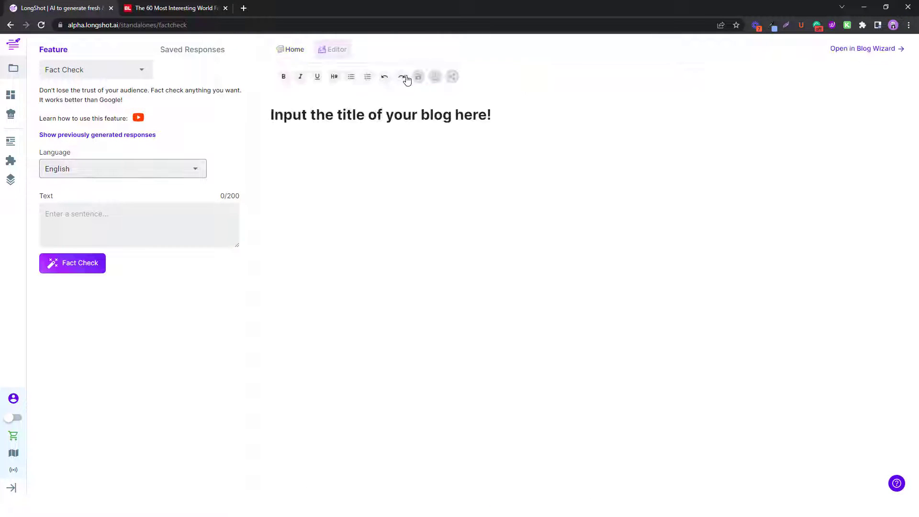
click(343, 115)
double_click(342, 114)
Fact-check 'FSG owns Chelsea FC', getting a False verdict naming Liverpool FC
click(81, 232)
text(F)
click(80, 267)
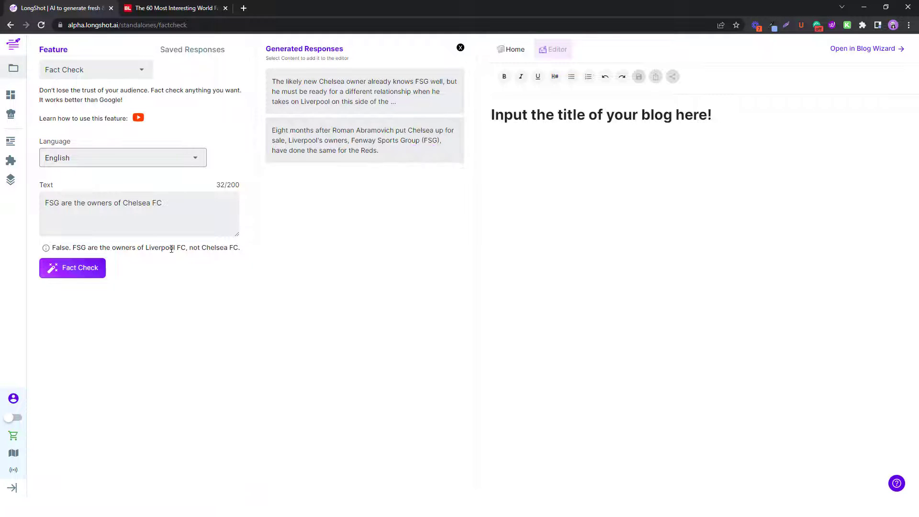
drag(53, 246, 83, 247)
click(92, 247)
Copy the Best Life sentence saying glaciers and ice sheets hold 69 percent of freshwater
click(143, 6)
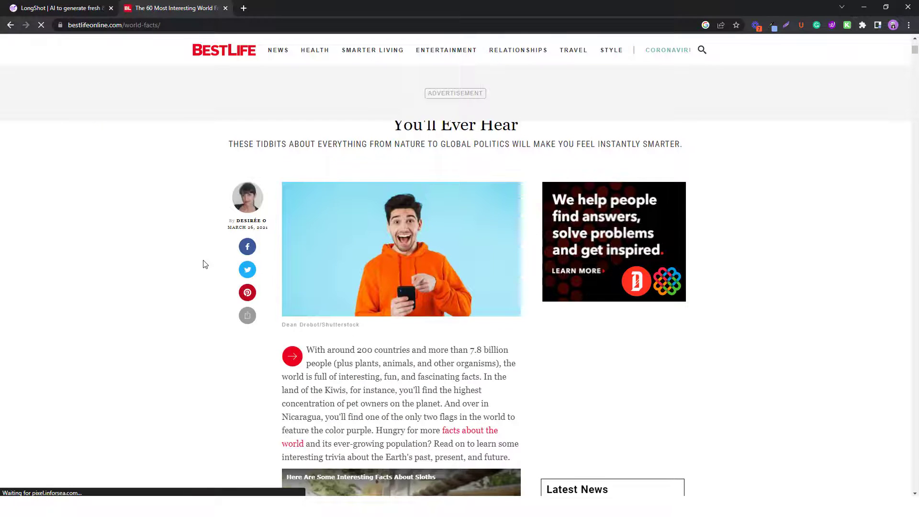
scroll(230, 259, up, 2)
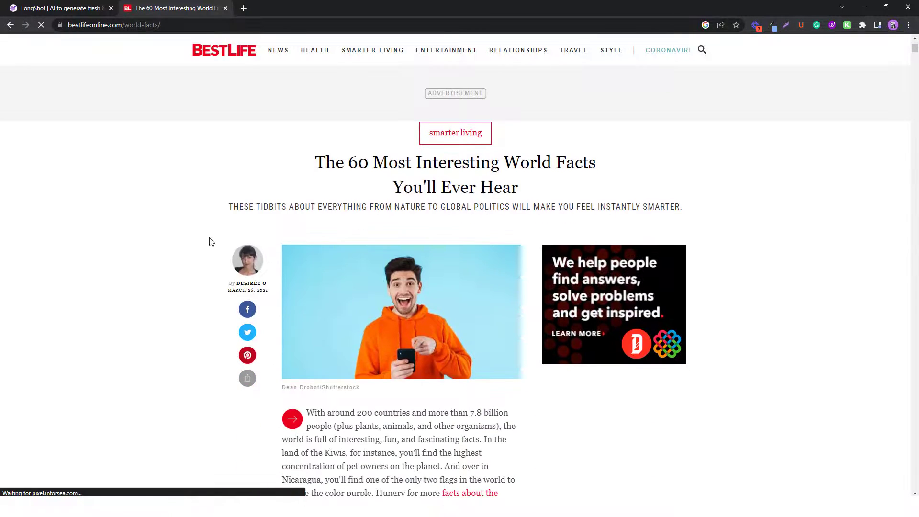
scroll(210, 242, down, 2)
scroll(204, 247, down, 3)
scroll(169, 250, down, 2)
drag(410, 195, 296, 179)
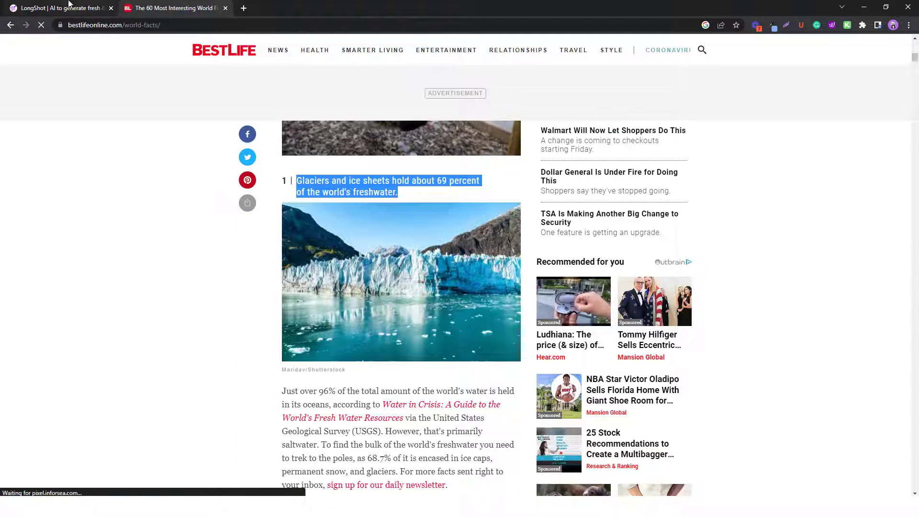
key(ctrl+c)
Replace the Chelsea statement in the Text box with the glacier freshwater claim
key(ctrl+shift+Tab)
click(94, 205)
key(ctrl+a)
key(ctrl+v)
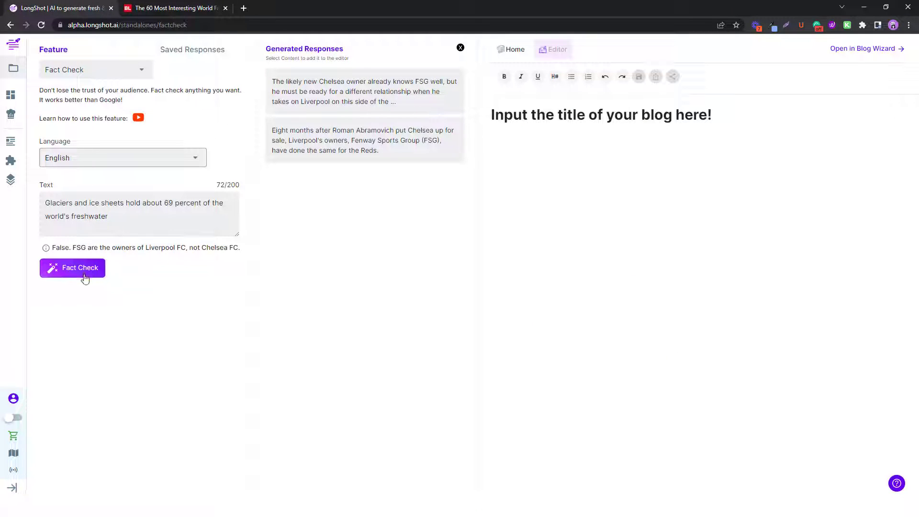
Fact-check the glacier claim as accurate and add the 'Nearly 69 percent' sentence to the blog
click(85, 272)
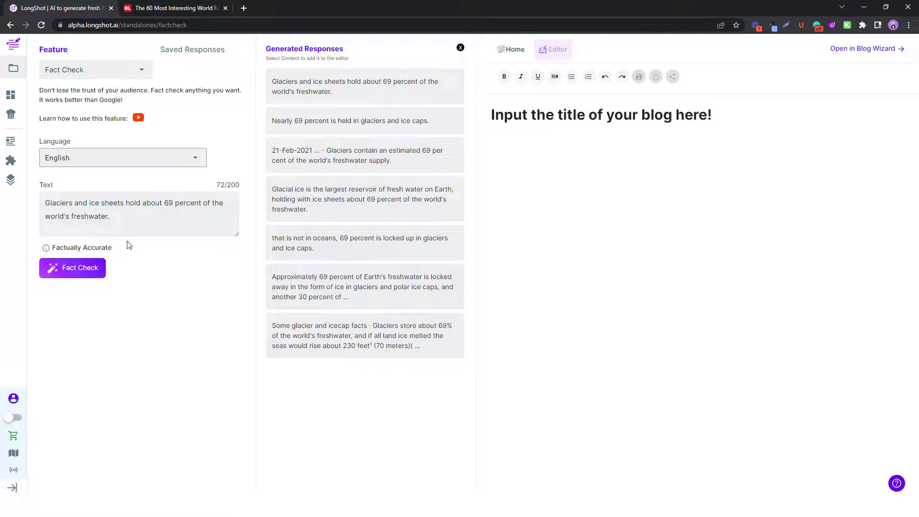
drag(112, 247, 51, 249)
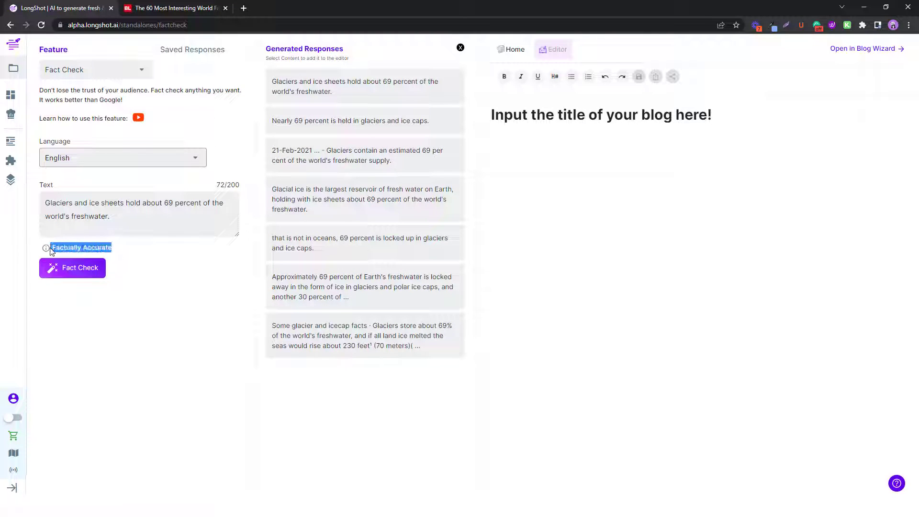
click(89, 246)
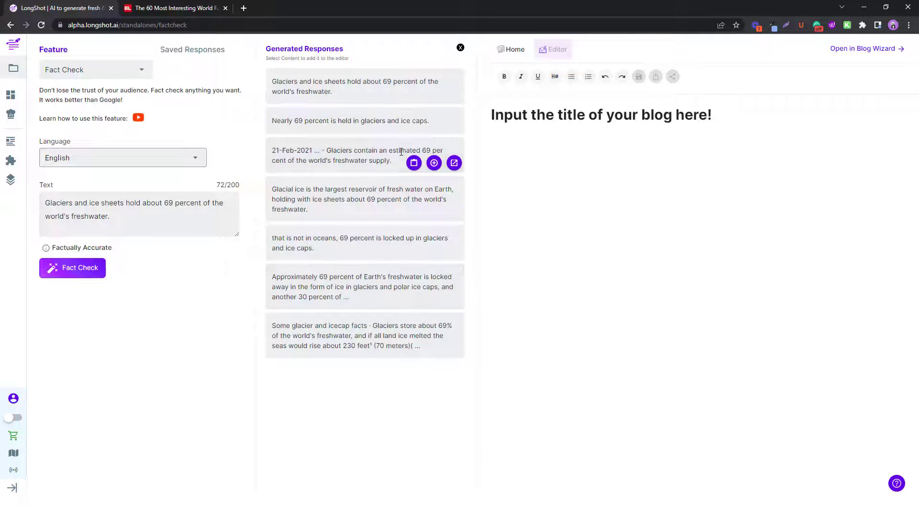
mouse_move(365, 156)
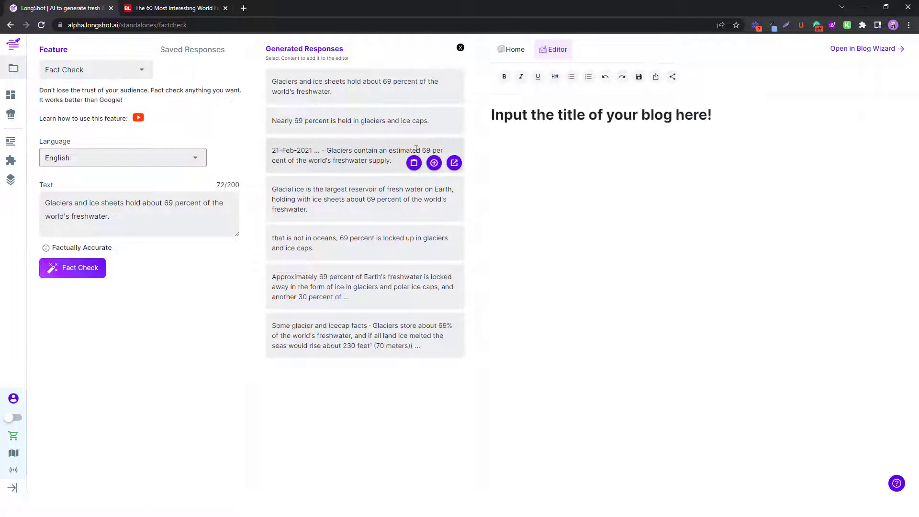
click(435, 126)
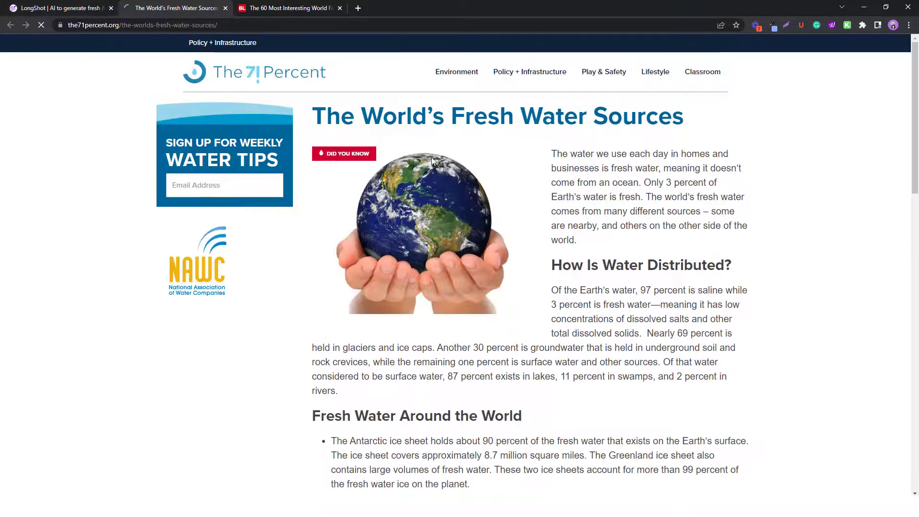
Select the Best Life fact that Hawaii is the best place to see rainbows
click(69, 11)
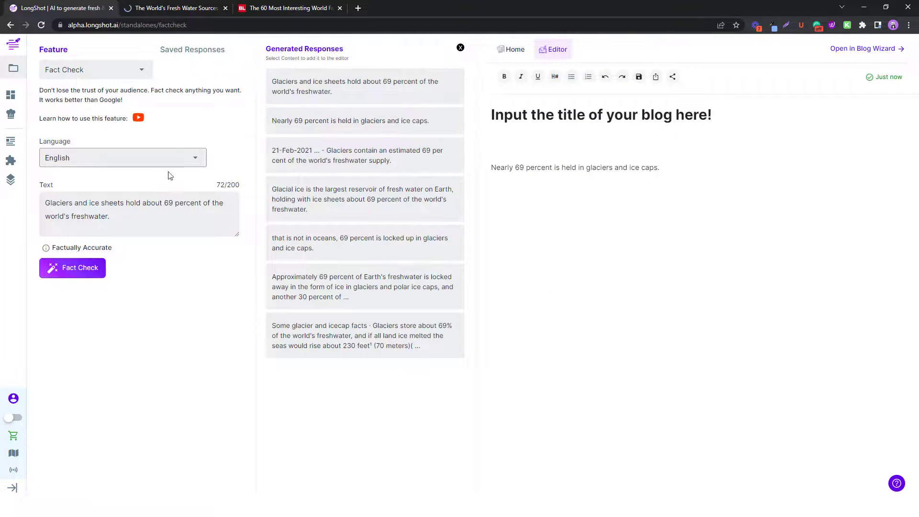
click(265, 8)
scroll(248, 309, down, 5)
scroll(248, 310, down, 2)
scroll(242, 314, up, 3)
scroll(210, 357, down, 6)
scroll(211, 354, down, 2)
scroll(210, 354, down, 5)
scroll(210, 355, down, 5)
scroll(211, 355, up, 4)
scroll(210, 353, up, 4)
scroll(282, 318, down, 2)
drag(342, 267, 299, 253)
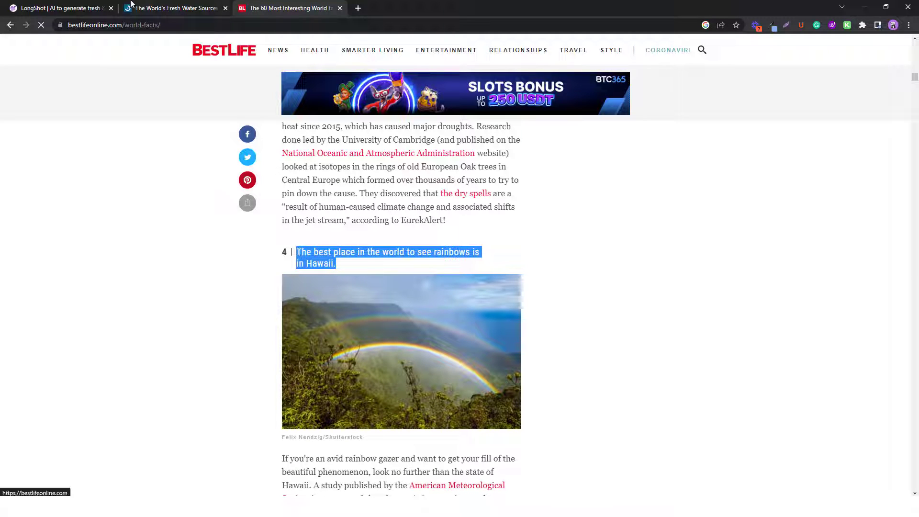
Paste the rainbow sentence into the Text box and change Hawaii to Japan
click(92, 6)
key(ctrl+a)
key(ctrl+v)
double_click(51, 216)
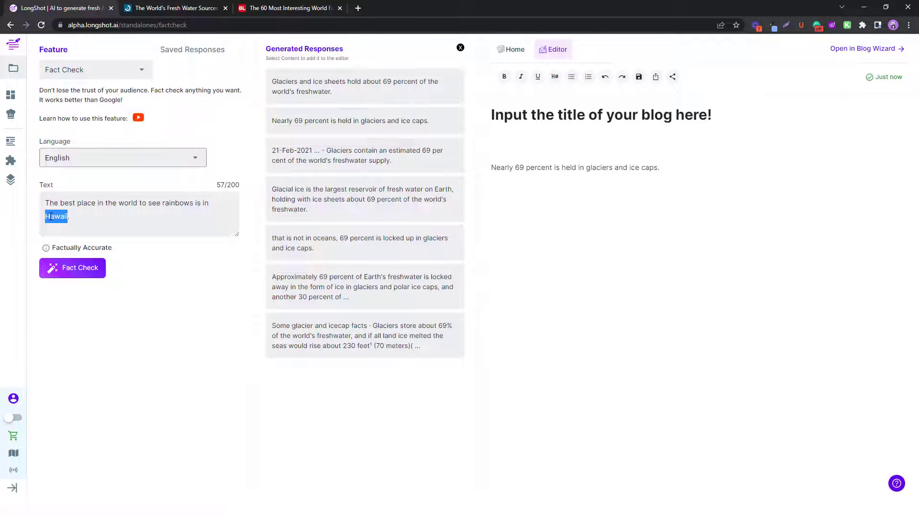
text(Japan)
Fact-check the Japan rainbow claim, getting an inaccurate verdict naming Hawaii
click(93, 274)
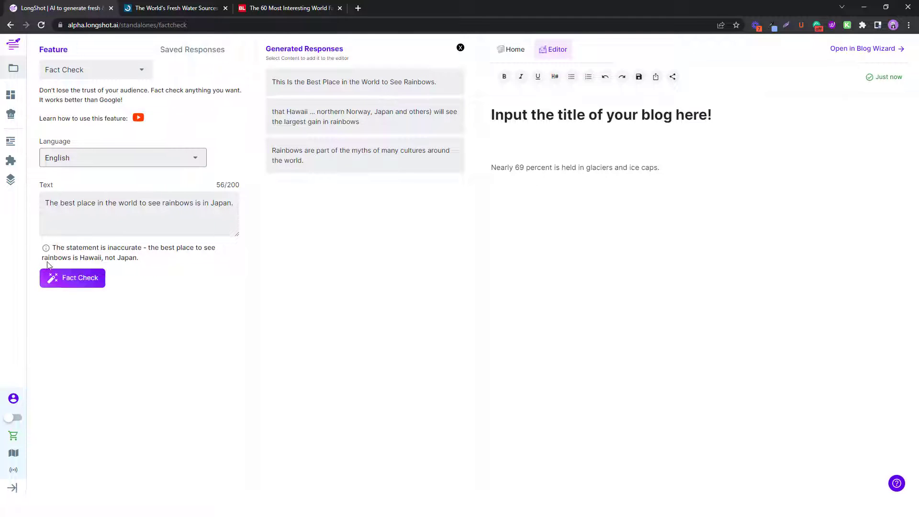
drag(60, 248, 155, 250)
double_click(87, 257)
click(136, 257)
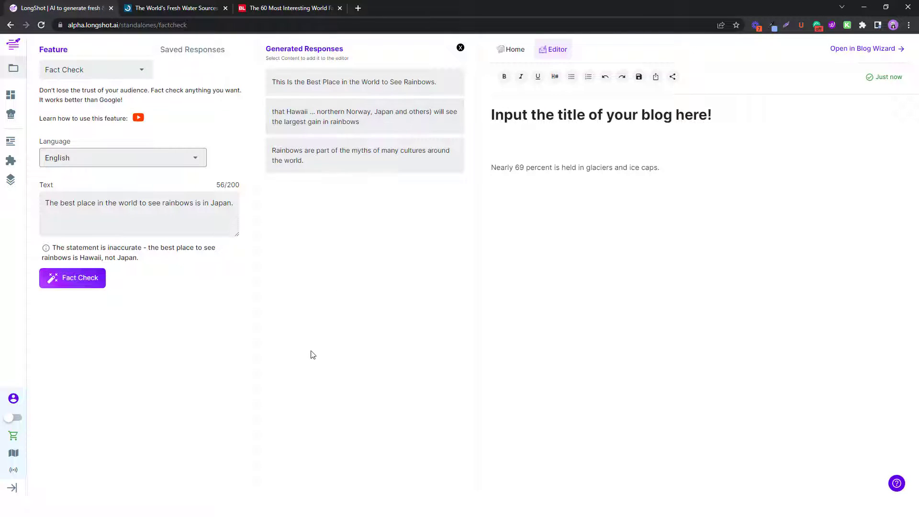
Close the fresh water tab and select Best Life item 12 about Los Angeles
click(187, 8)
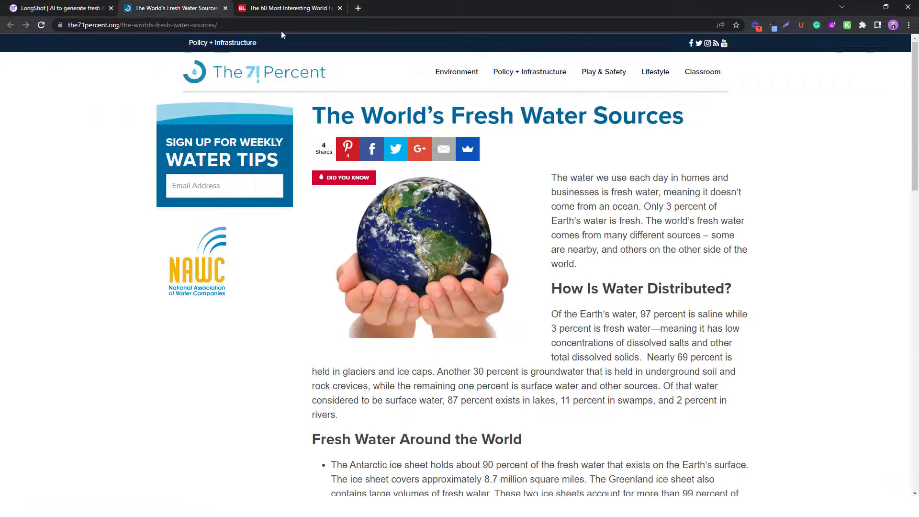
click(276, 7)
click(225, 8)
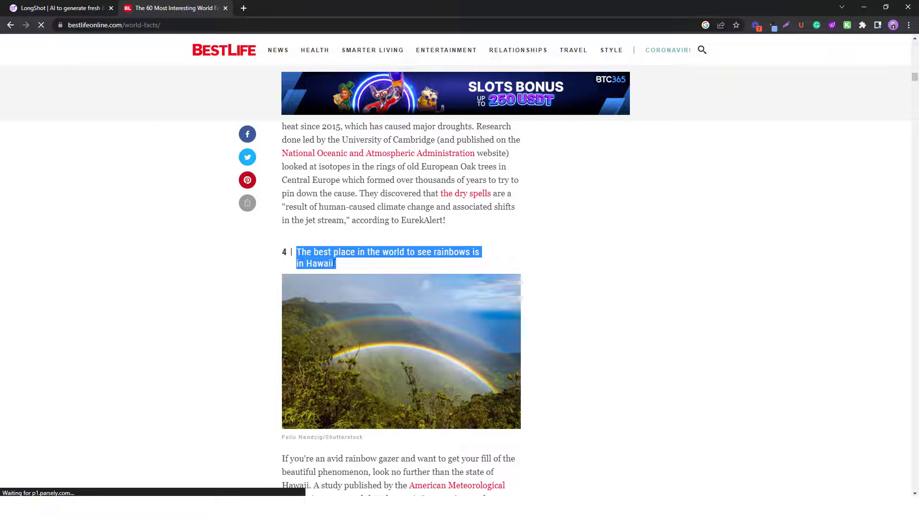
scroll(281, 308, down, 5)
scroll(282, 302, down, 5)
scroll(273, 312, down, 5)
scroll(197, 342, down, 5)
scroll(198, 343, down, 4)
scroll(195, 343, up, 3)
scroll(195, 340, up, 5)
scroll(194, 338, down, 4)
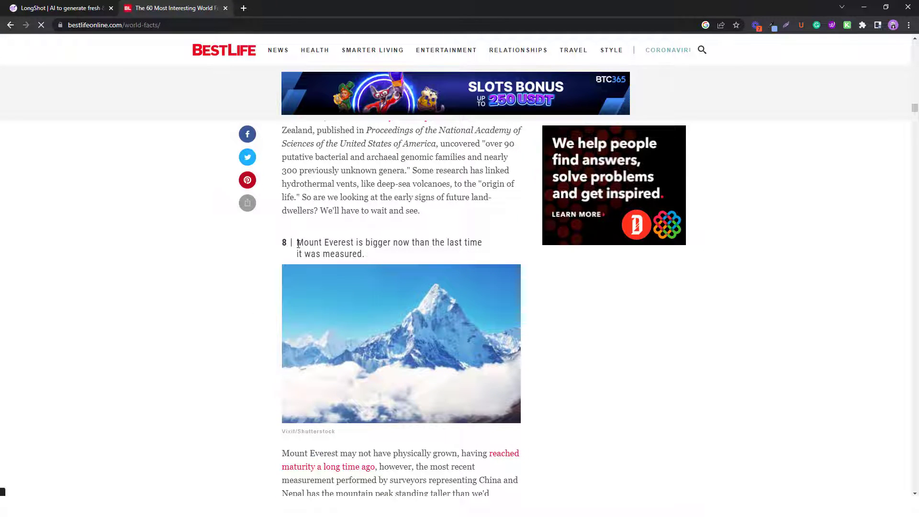
scroll(295, 246, down, 2)
scroll(263, 309, up, 2)
scroll(263, 312, up, 2)
scroll(316, 337, down, 3)
scroll(304, 338, down, 6)
scroll(220, 338, down, 4)
scroll(220, 338, down, 10)
scroll(213, 344, down, 3)
scroll(212, 345, down, 2)
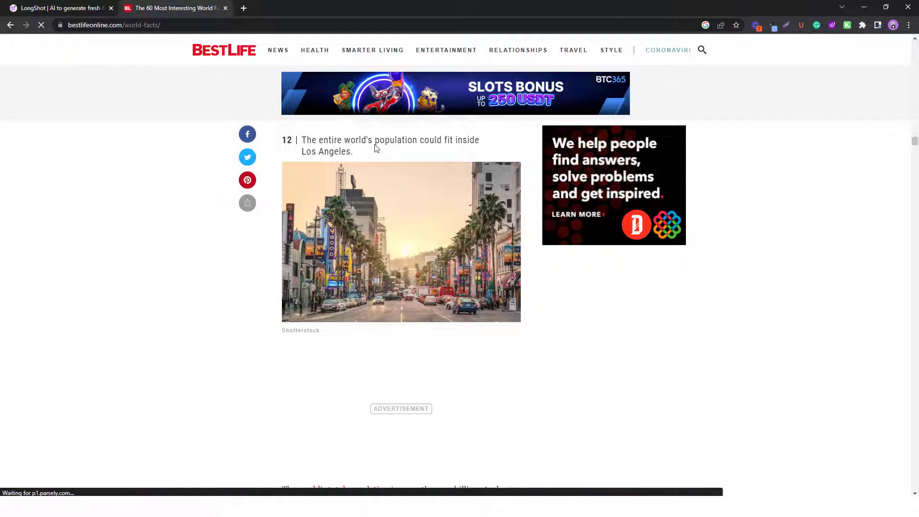
drag(356, 152, 302, 140)
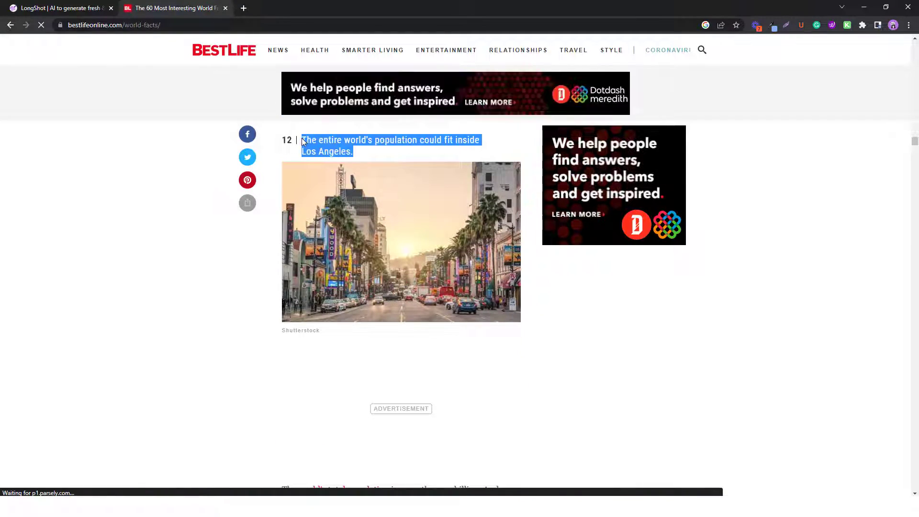
Fact-check the pasted Los Angeles population statement, getting a Factually accurate verdict
click(65, 8)
click(97, 203)
key(ctrl+a)
key(ctrl+v)
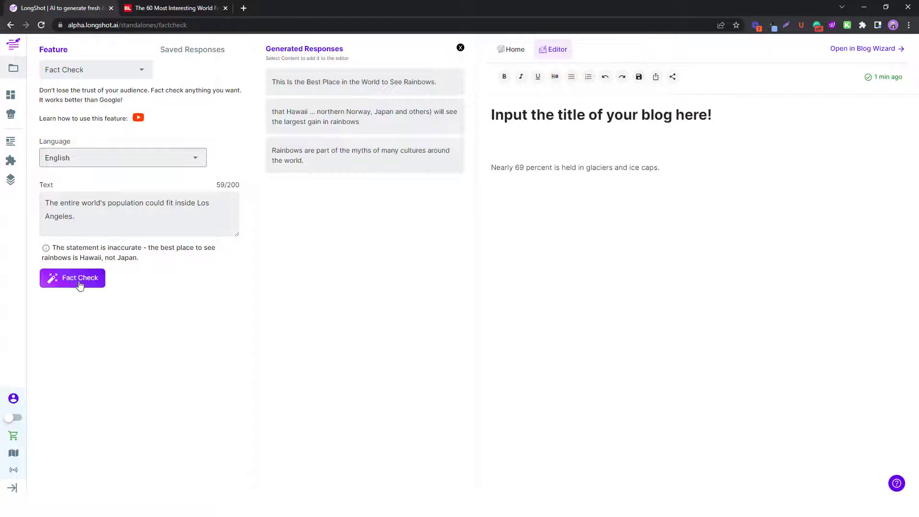
click(79, 280)
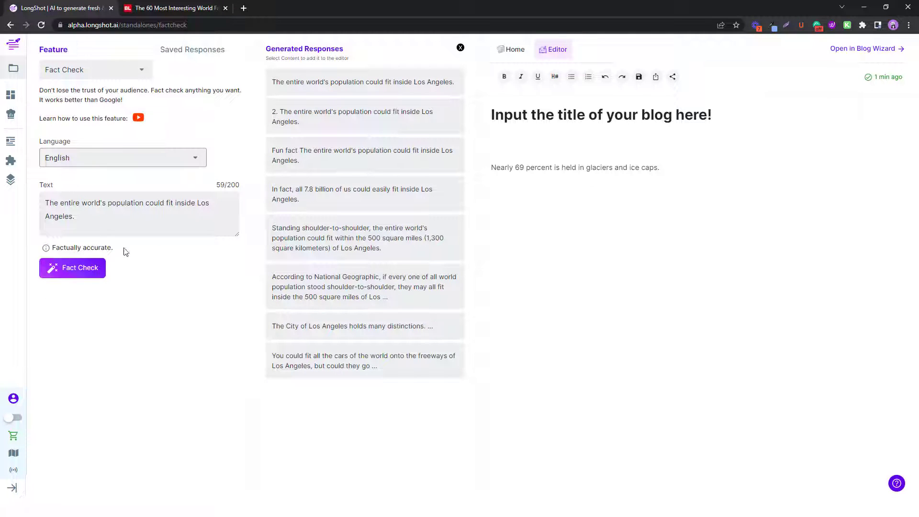
drag(123, 251, 45, 247)
click(128, 252)
Insert the Fun fact response into the blog below the ice caps sentence
key(Return)
key(Return)
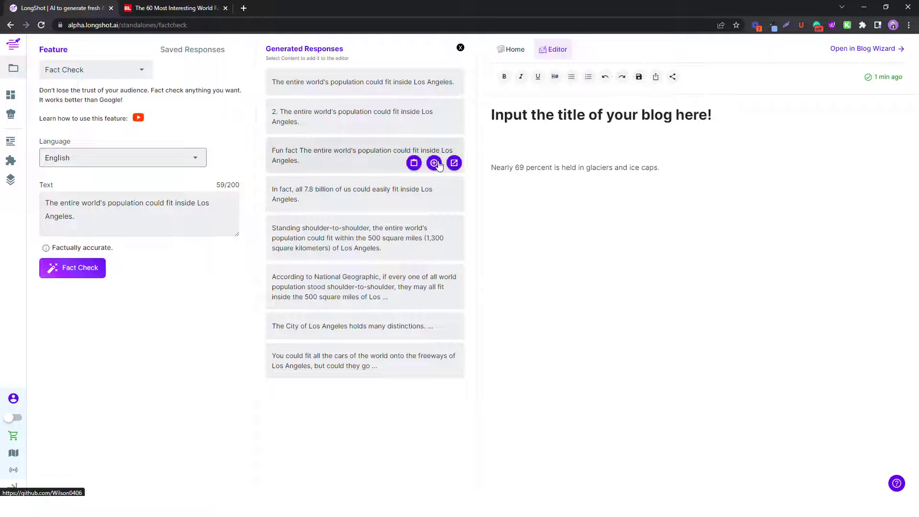
click(435, 163)
triple_click(686, 223)
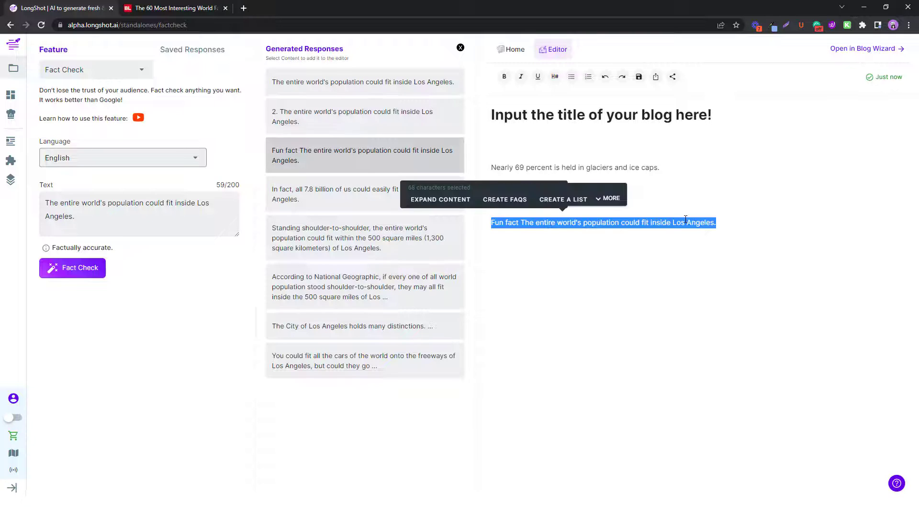
click(811, 152)
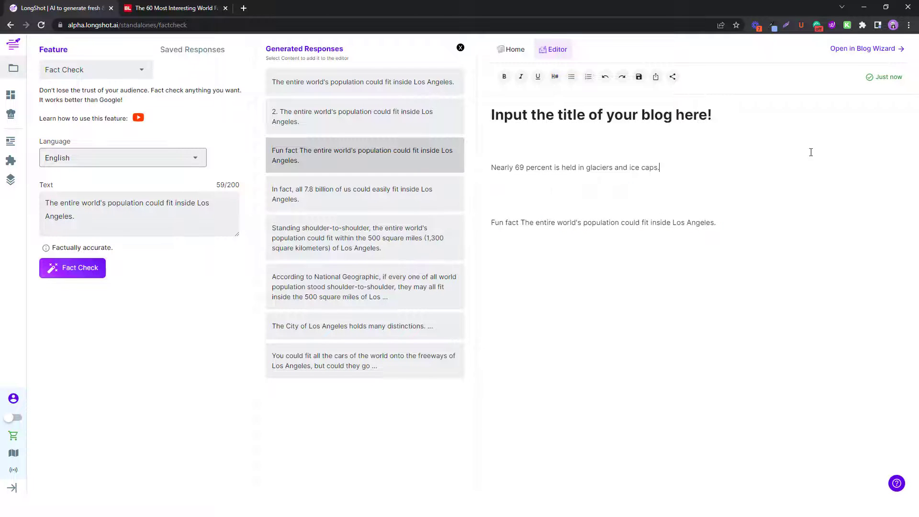
Open the draft in Blog Wizard and send the Fun fact line to Fact Check
click(857, 48)
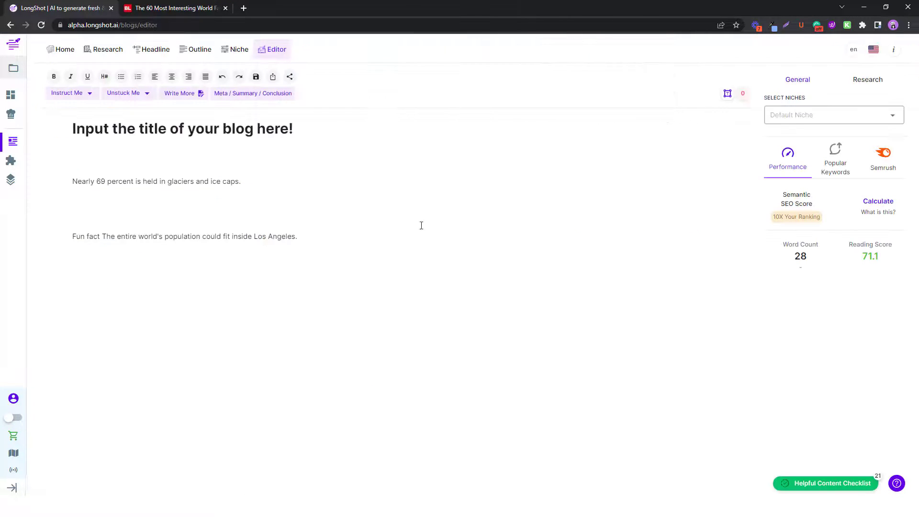
triple_click(231, 238)
click(216, 212)
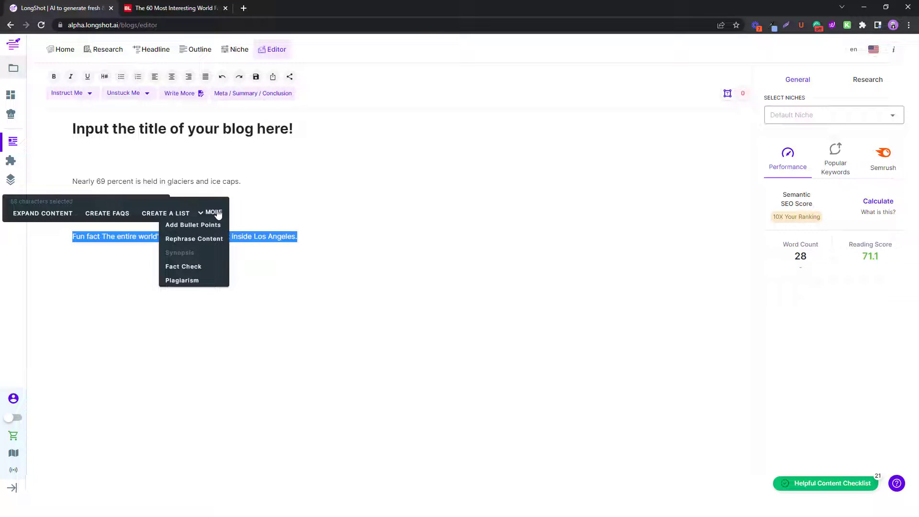
click(184, 266)
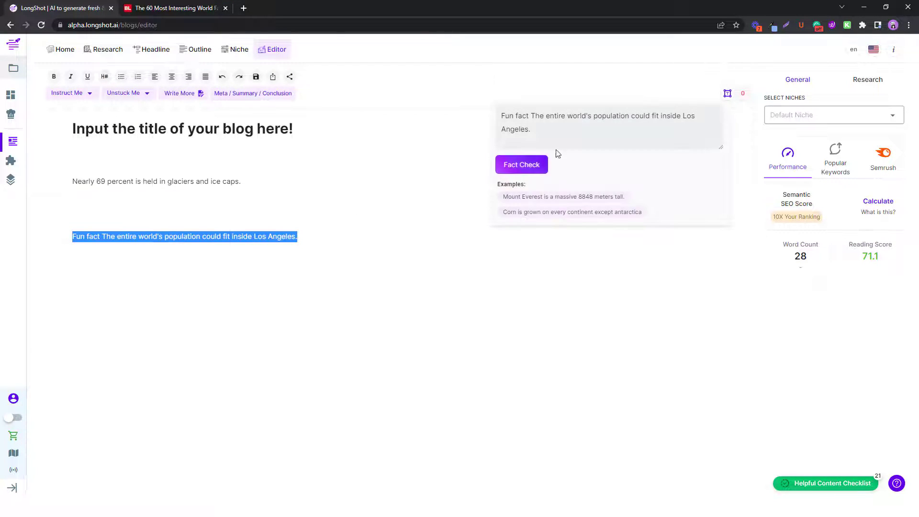
Confirm the Los Angeles fun fact is factually accurate and close the popup
click(527, 166)
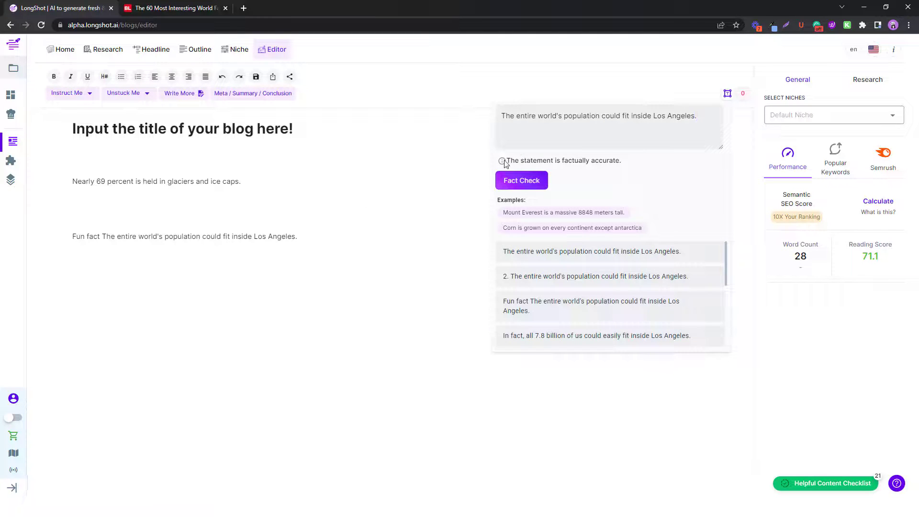
drag(509, 116, 697, 115)
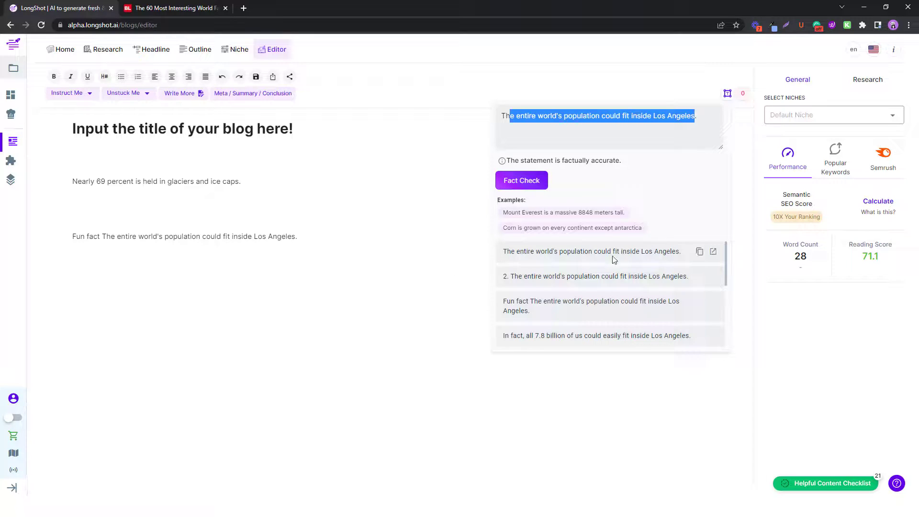
scroll(642, 261, down, 2)
scroll(589, 295, down, 3)
scroll(544, 319, down, 1)
scroll(593, 312, down, 1)
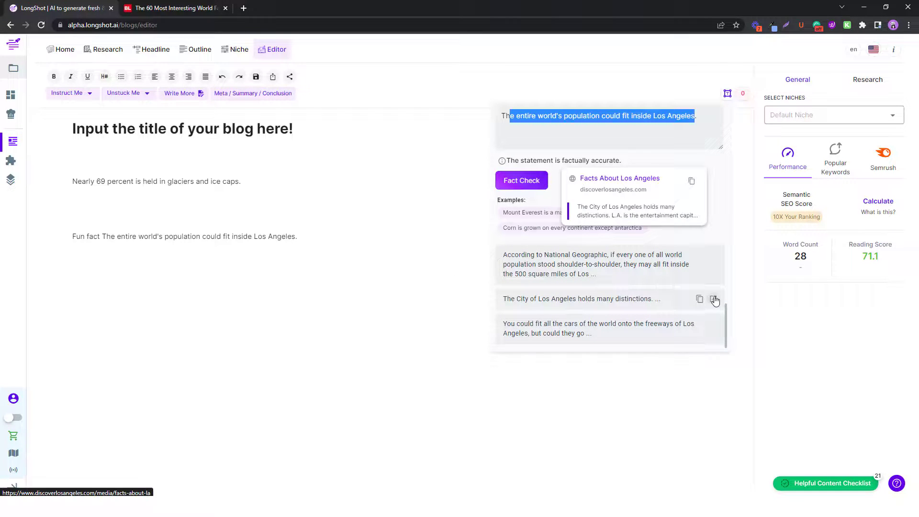
scroll(610, 302, up, 3)
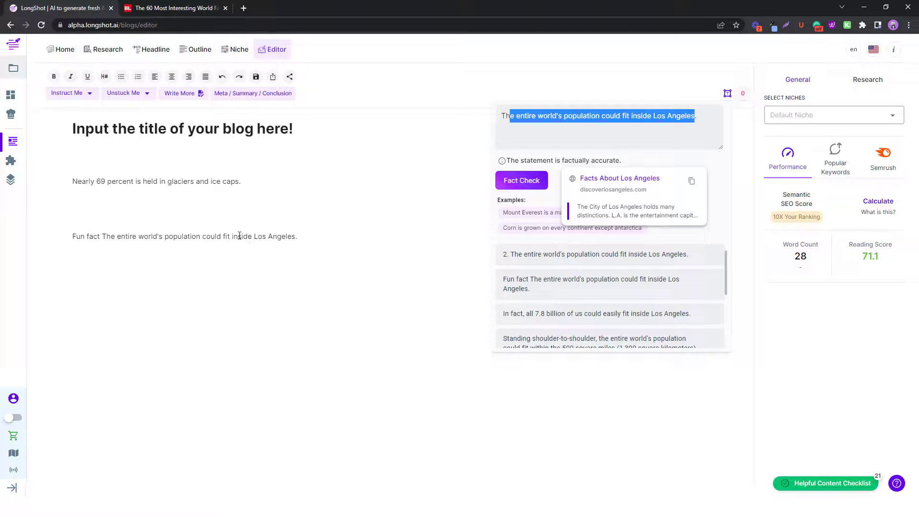
click(310, 256)
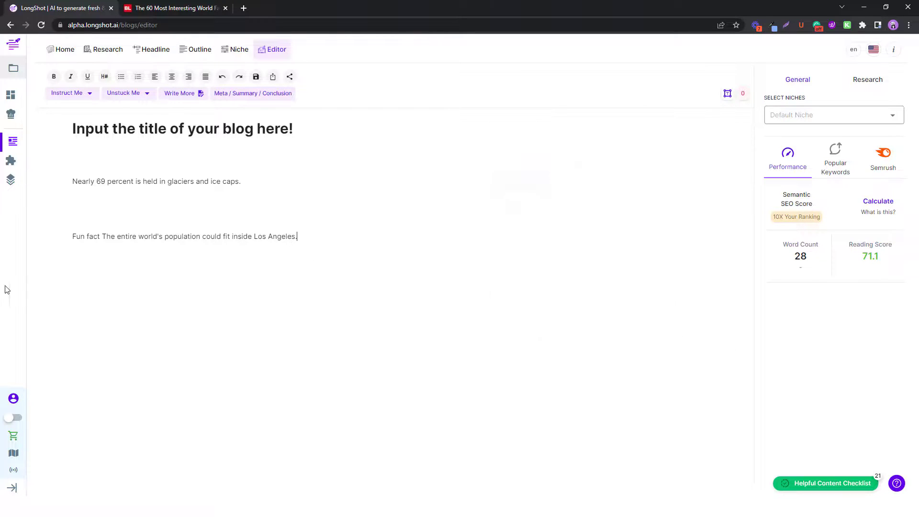